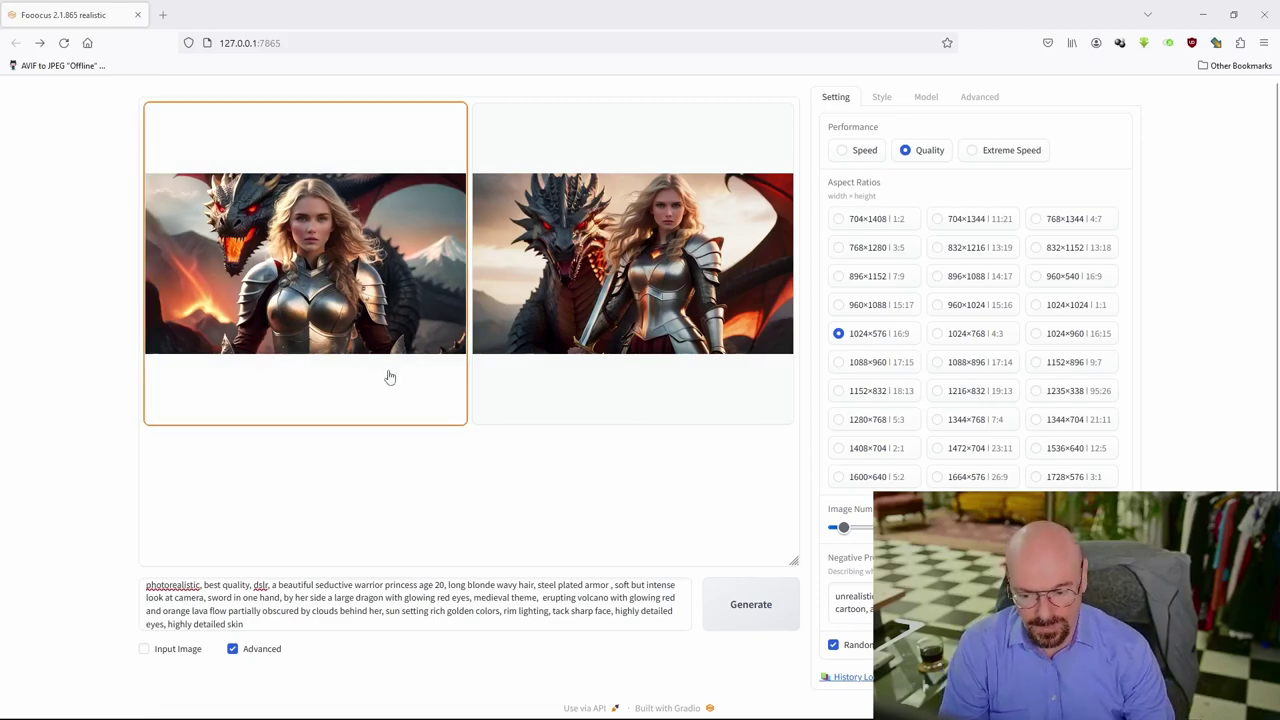
Generate the warrior-princess prompt at 1024×576, then bring up File Explorer on Local Disk (C:)
left_click(764, 595)
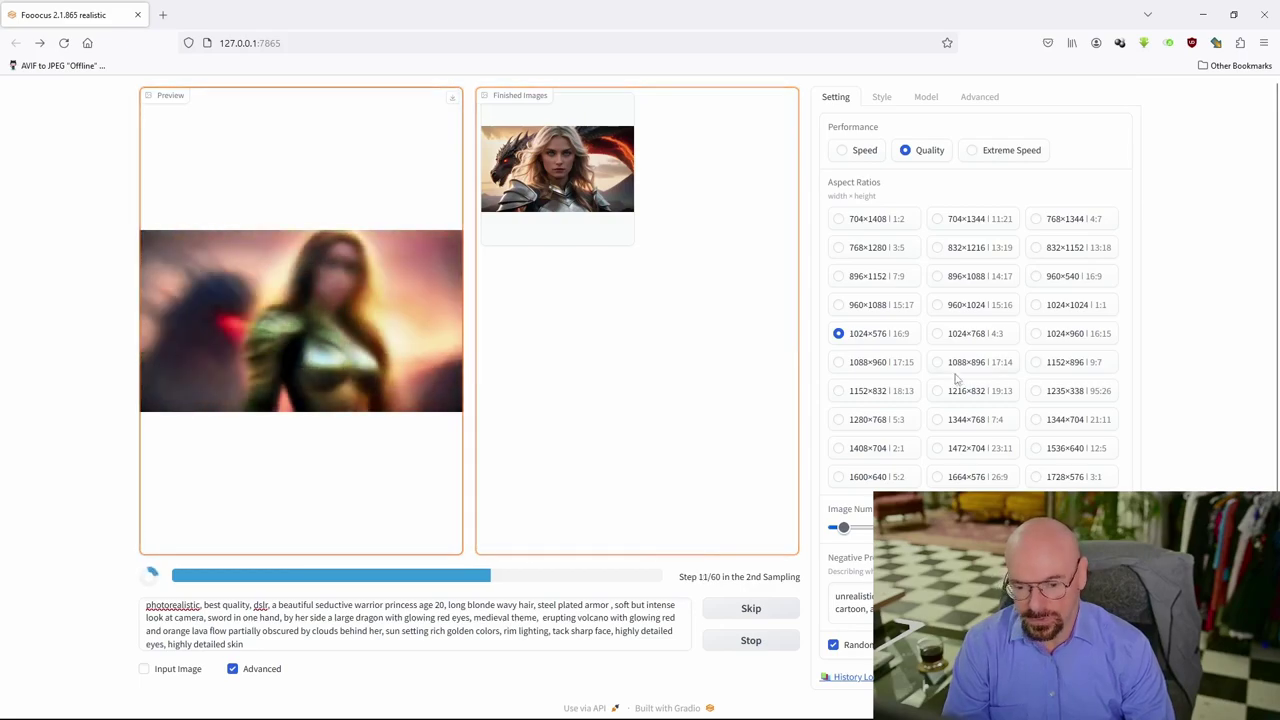
mouse_move(505, 715)
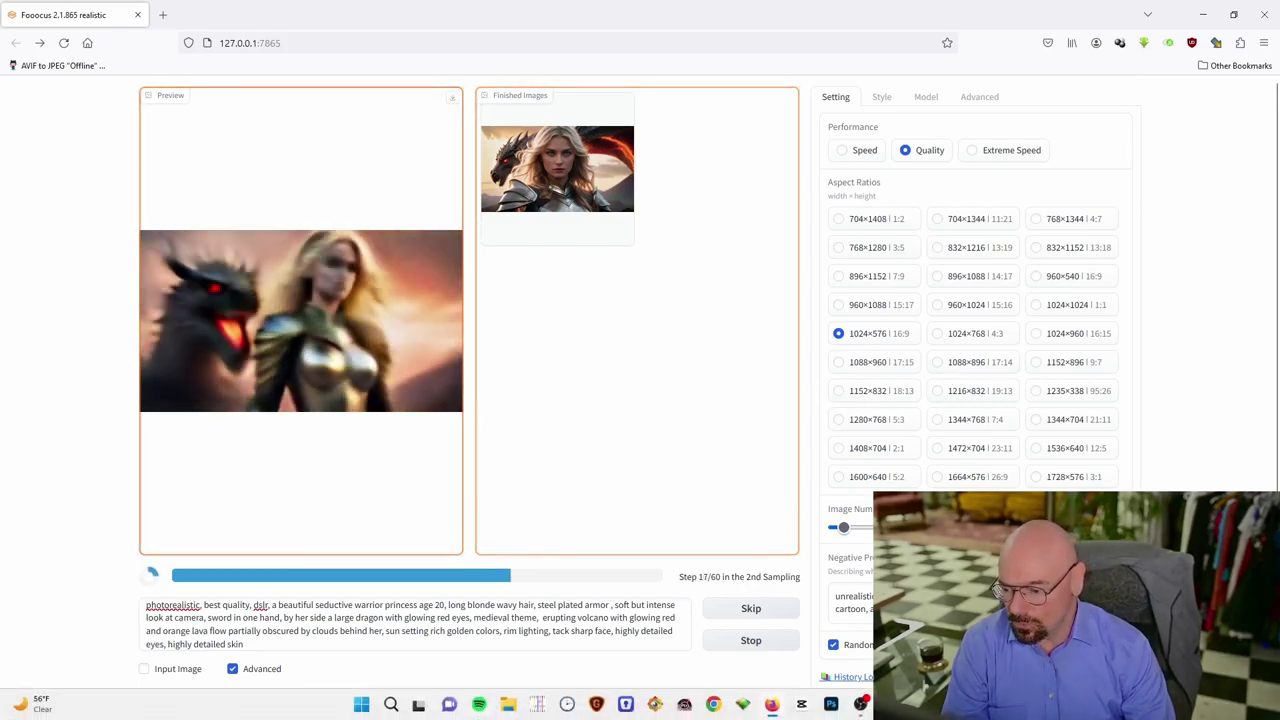
left_click(510, 705)
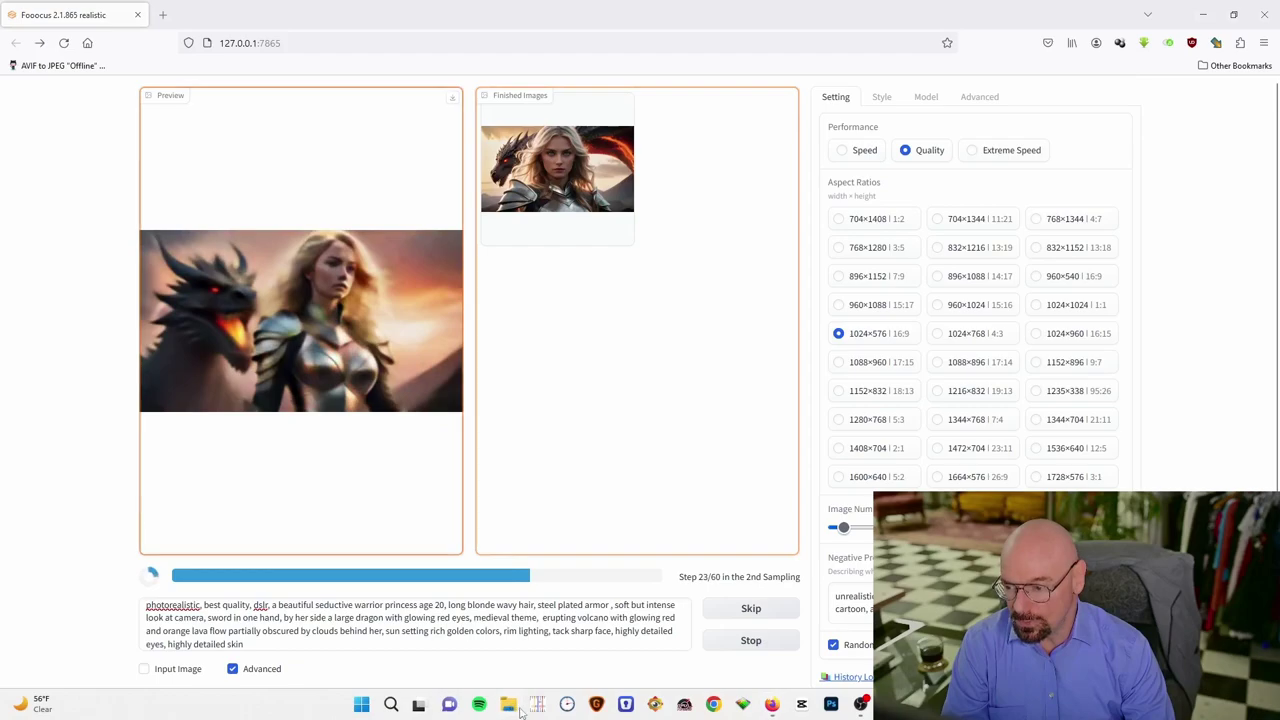
Open config.txt from C:\focus\Fooocus in Notepad via its right-click Edit option
left_click(85, 402)
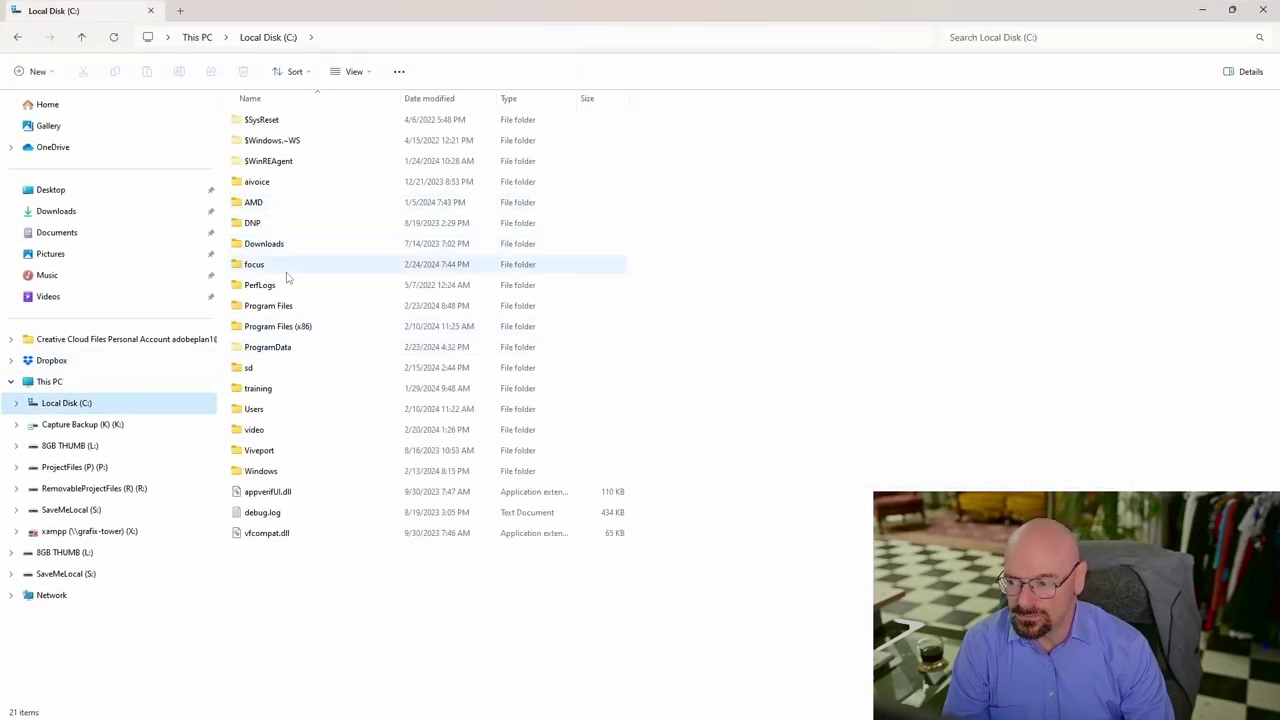
double_click(270, 264)
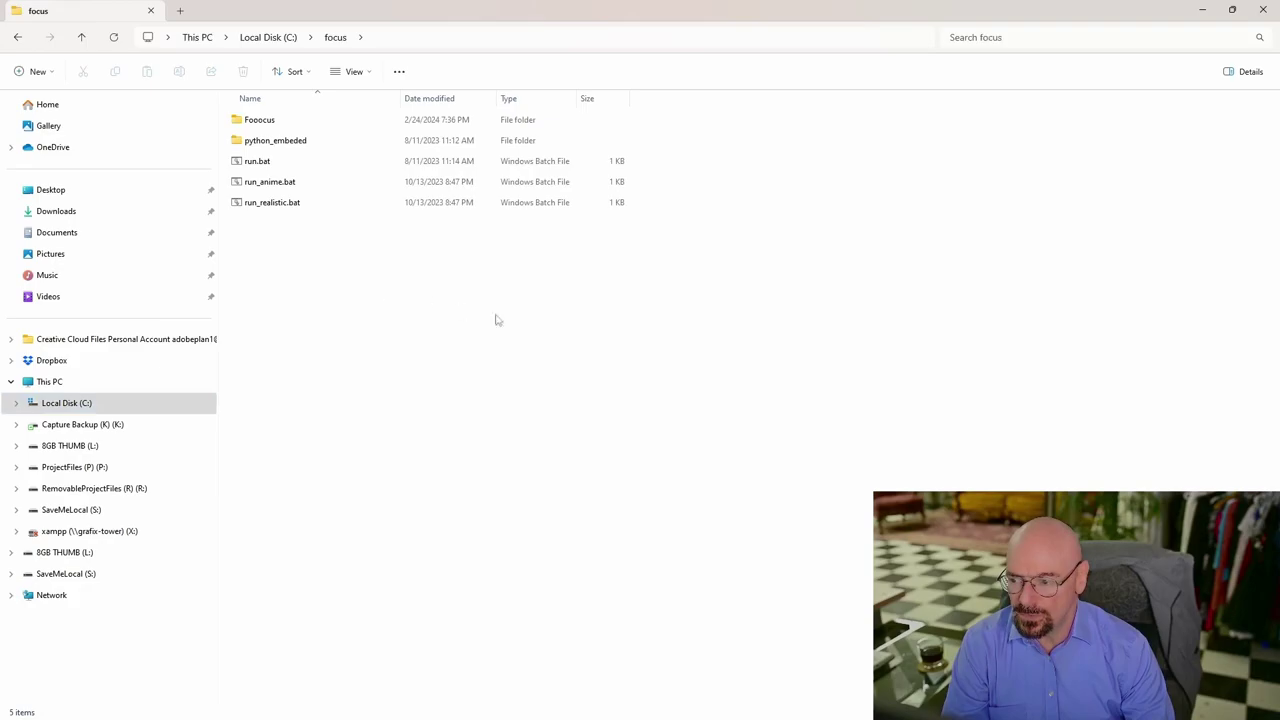
double_click(287, 121)
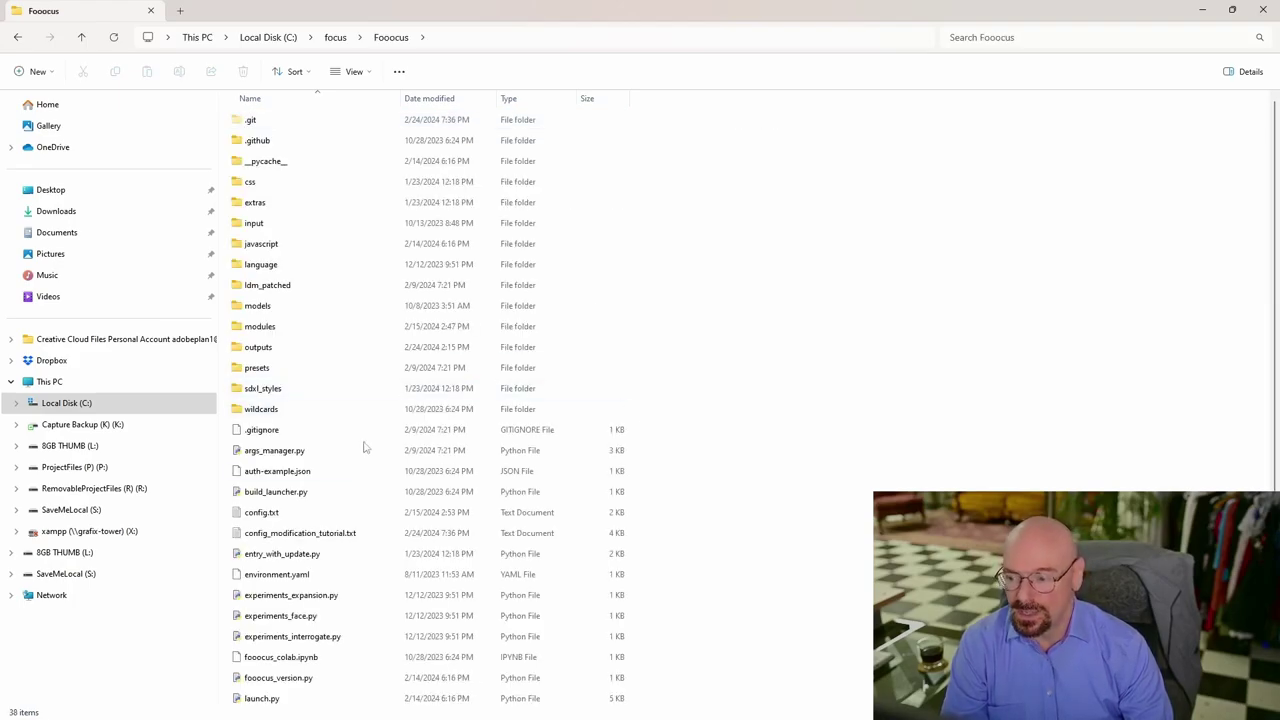
left_click(283, 517)
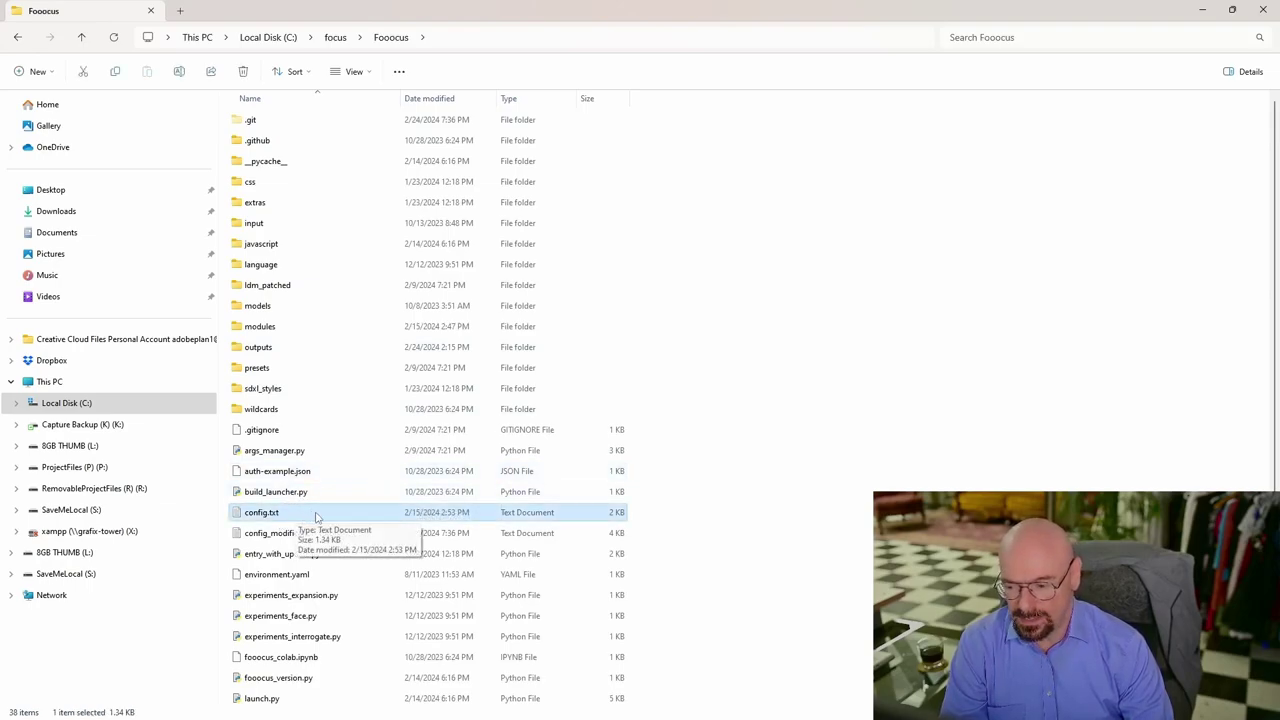
right_click(324, 516)
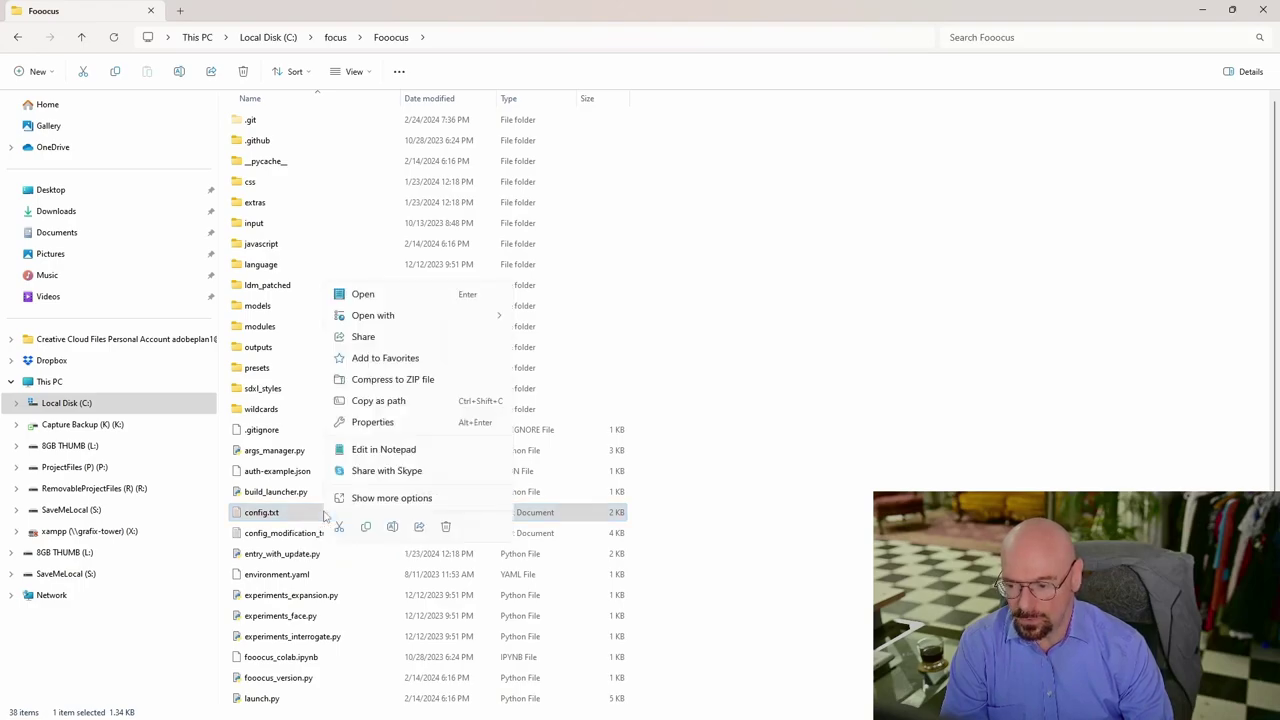
left_click(404, 451)
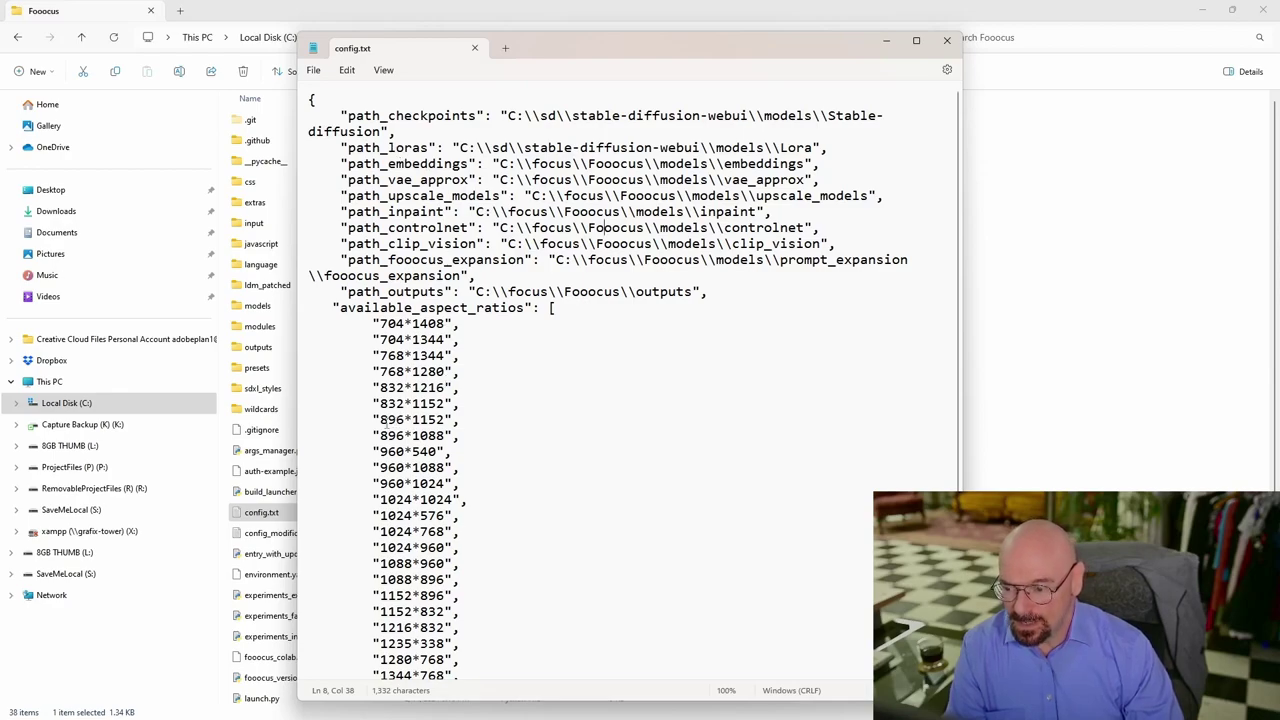
left_click_drag(380, 420, 445, 436)
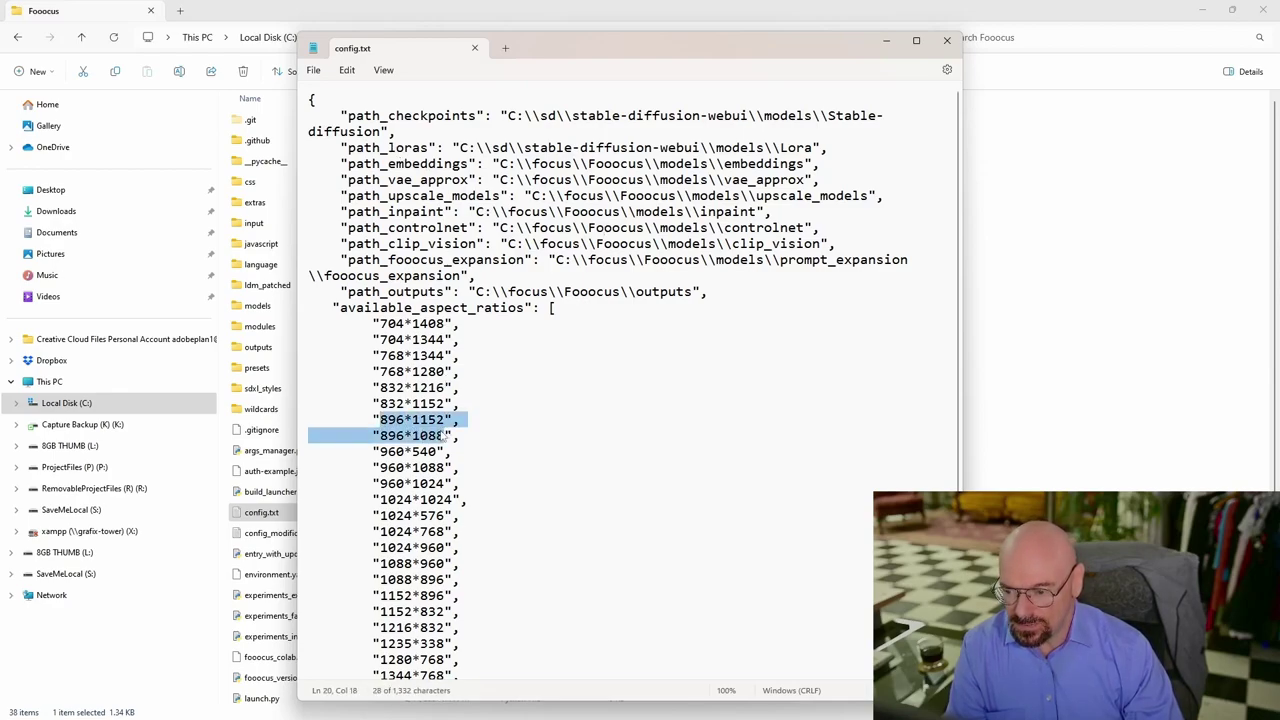
left_click(443, 436)
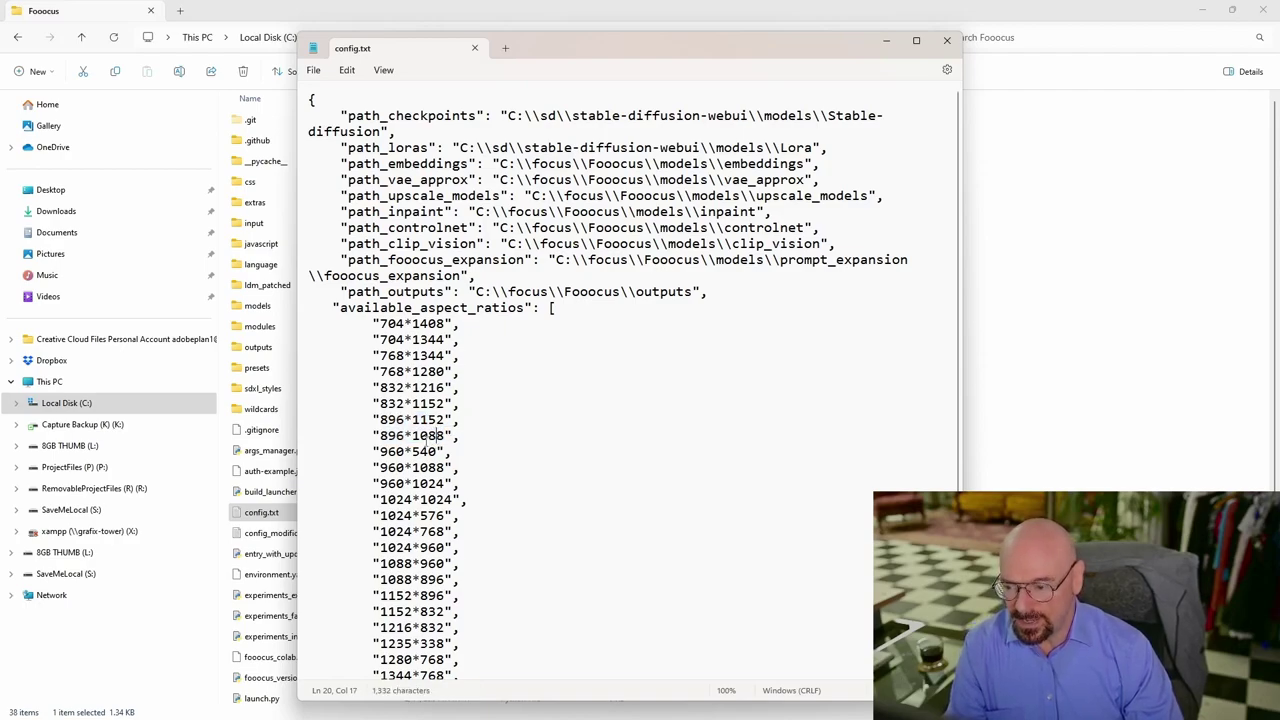
scroll(459, 428, "down", 2)
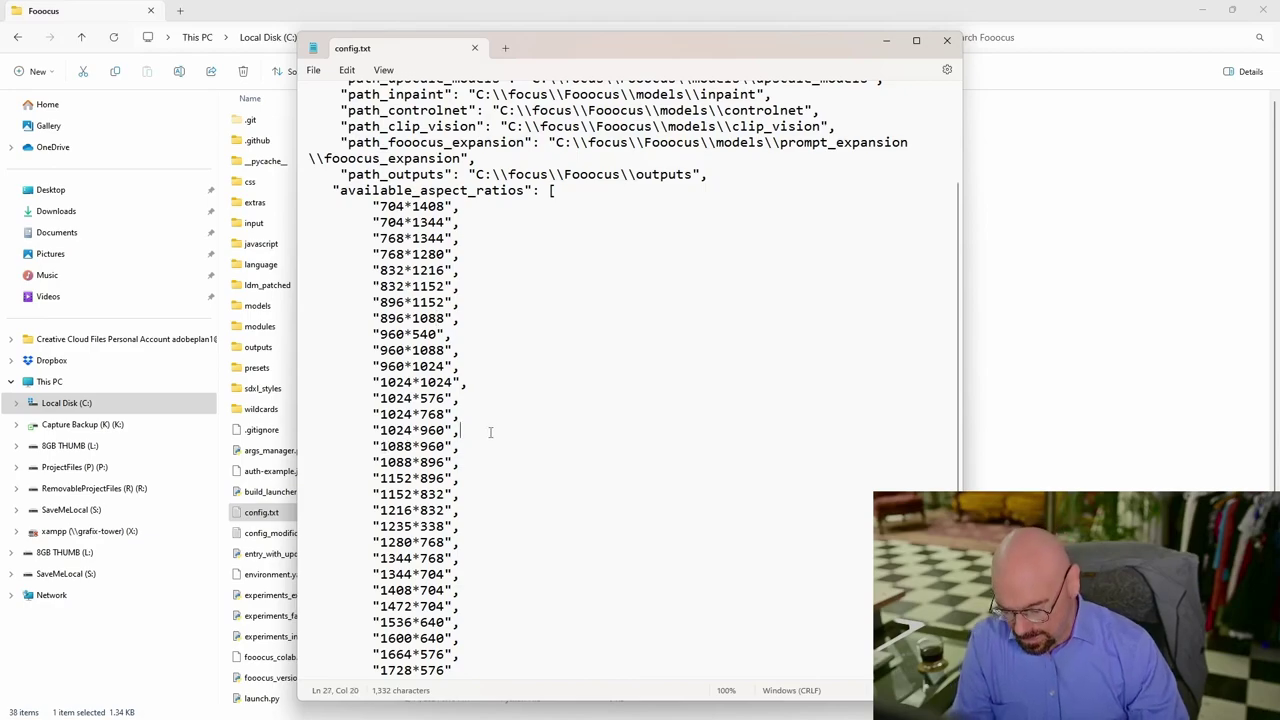
Duplicate the 1024*960 aspect-ratio entry onto a new line below it
key("Return")
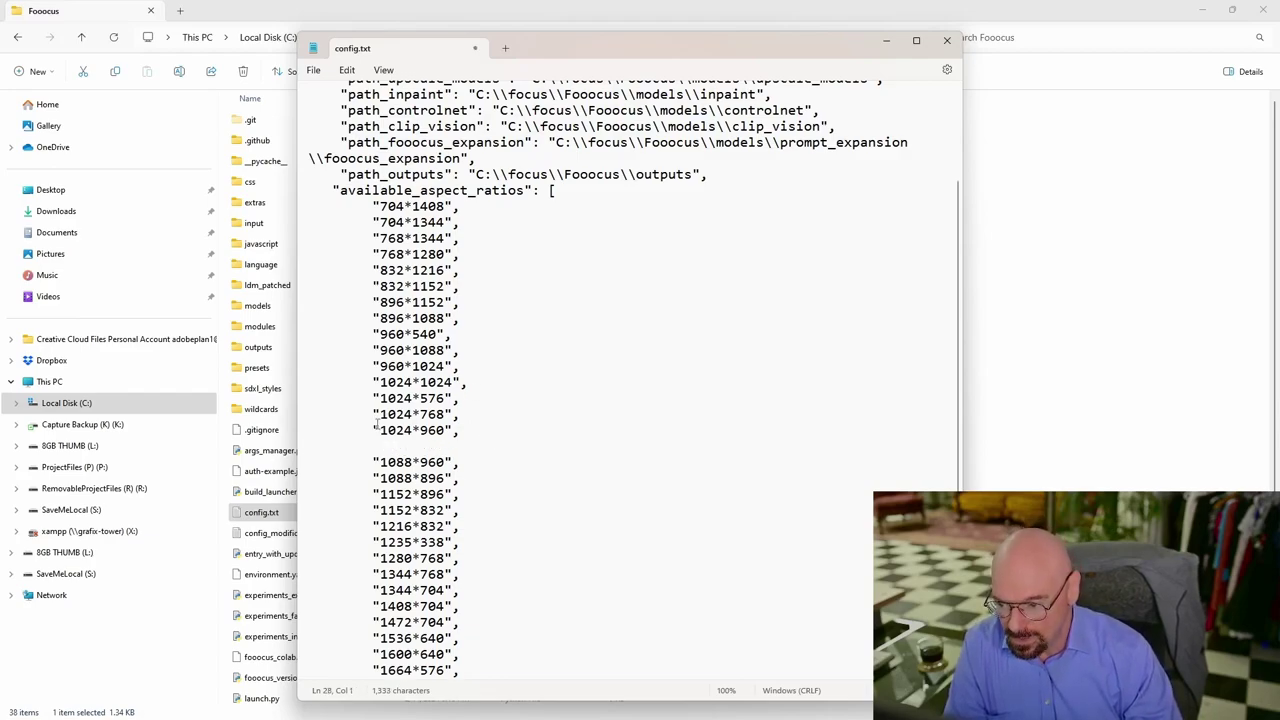
left_click_drag(376, 427, 467, 436)
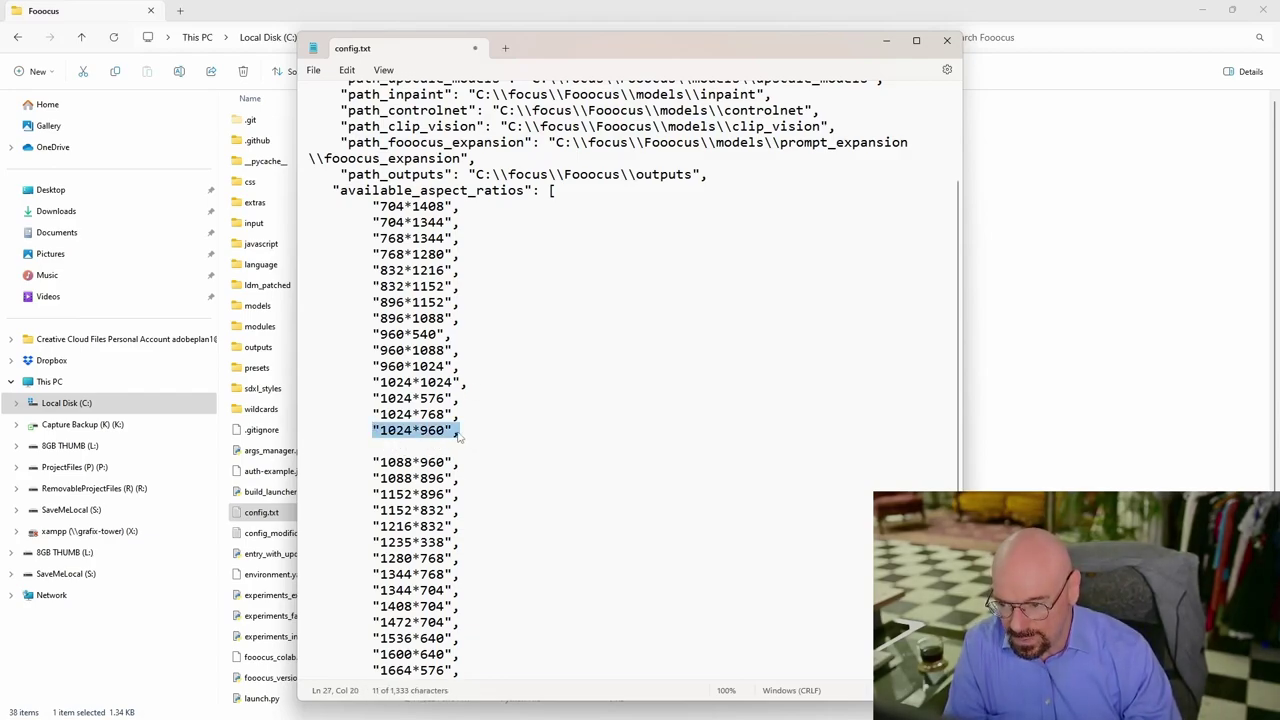
right_click(458, 434)
left_click(521, 510)
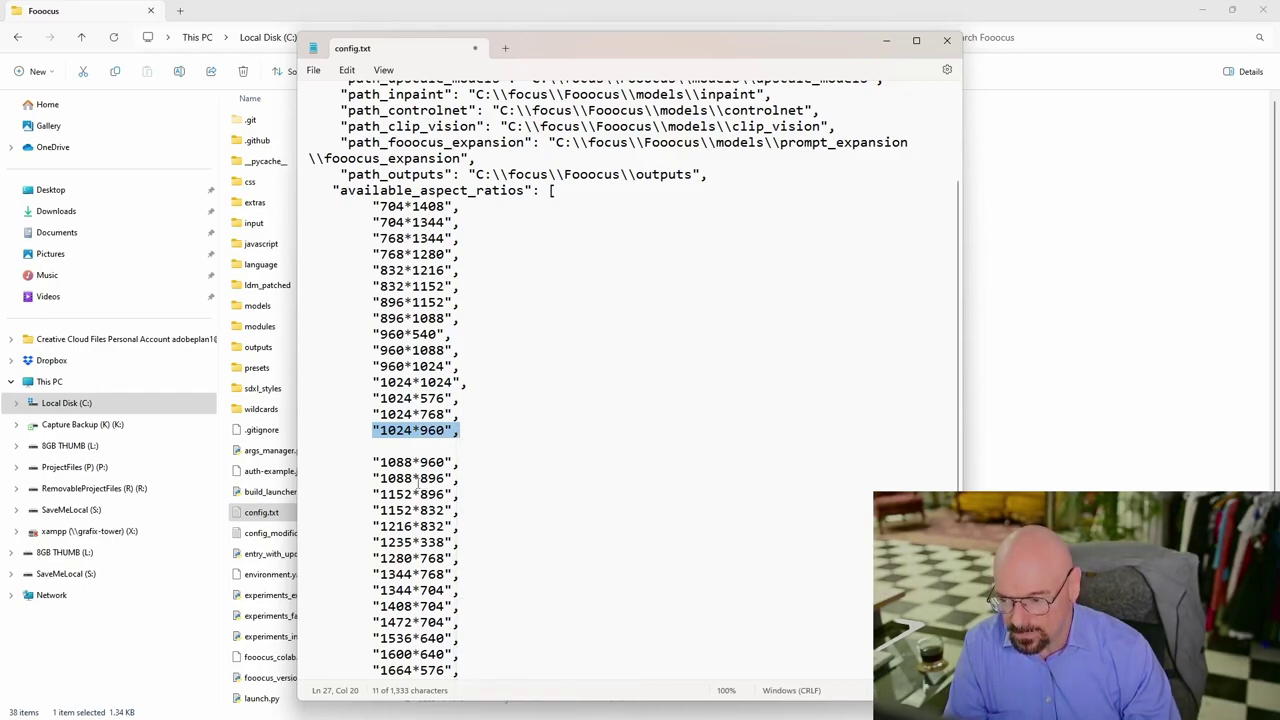
left_click(399, 450)
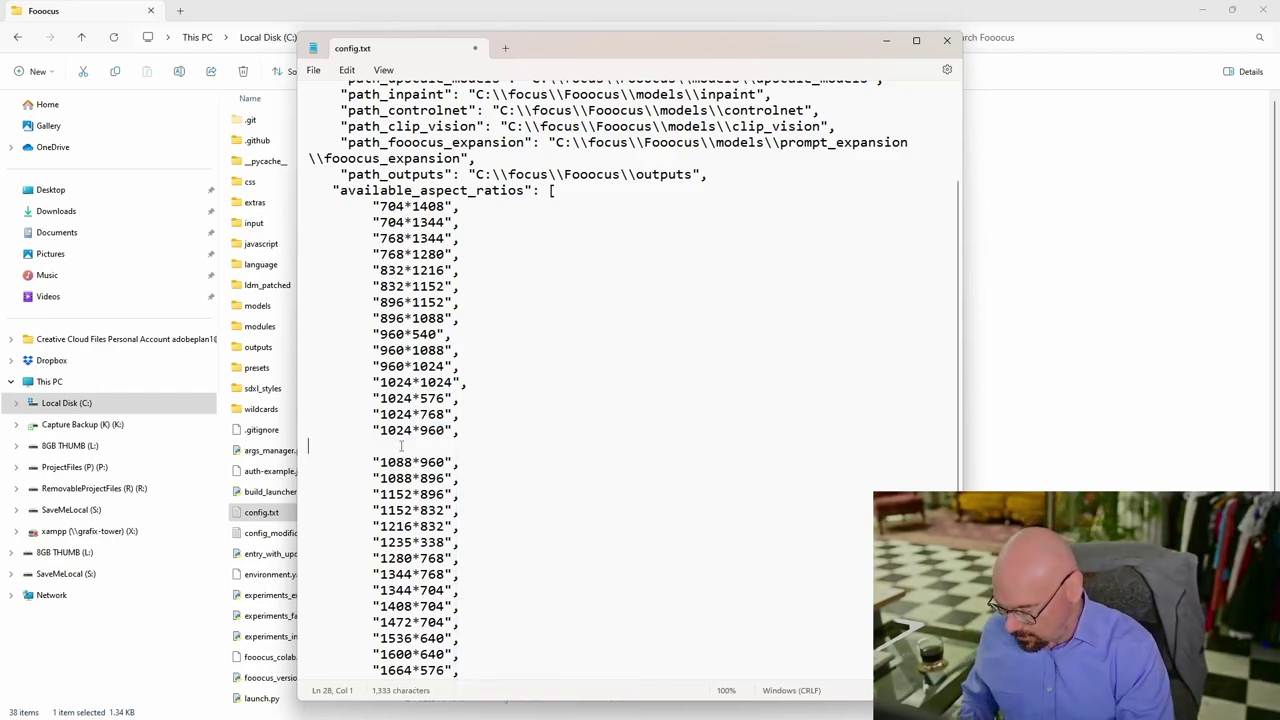
key("ctrl+v")
Change the copied entry to 1080*566, align it, and save config.txt
left_click_drag(331, 446, 349, 449)
type("80")
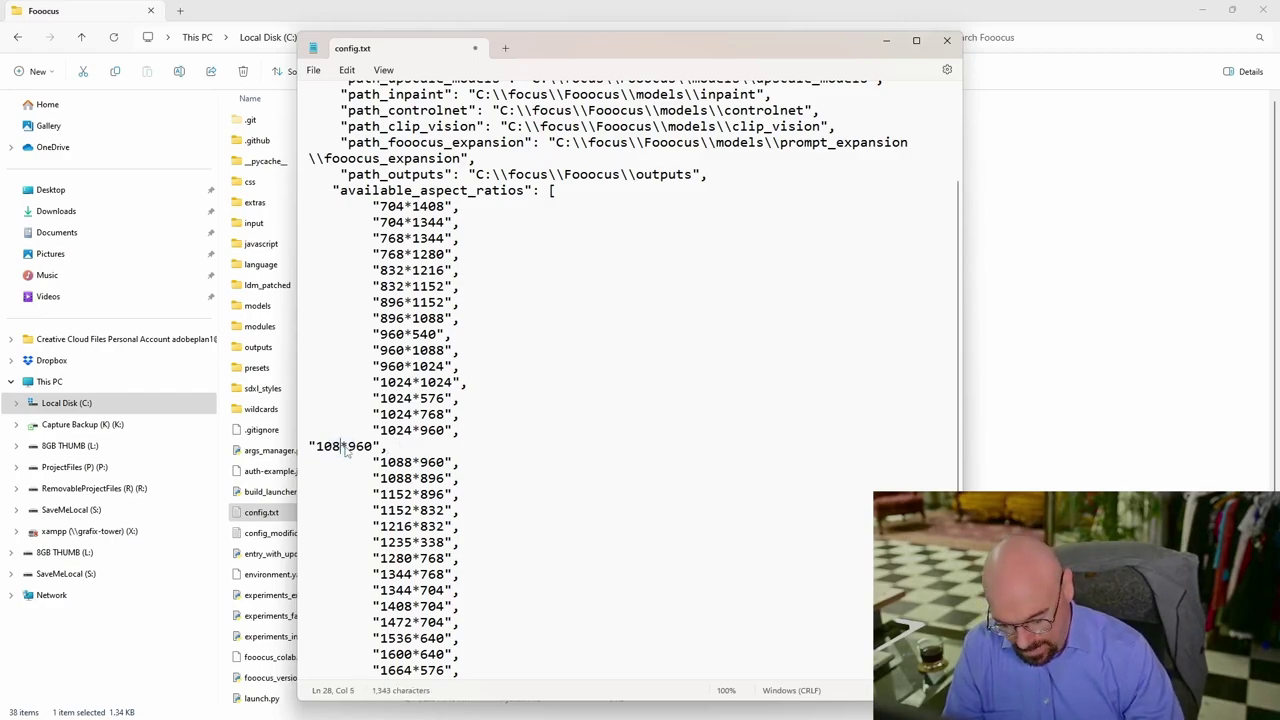
left_click_drag(356, 446, 381, 448)
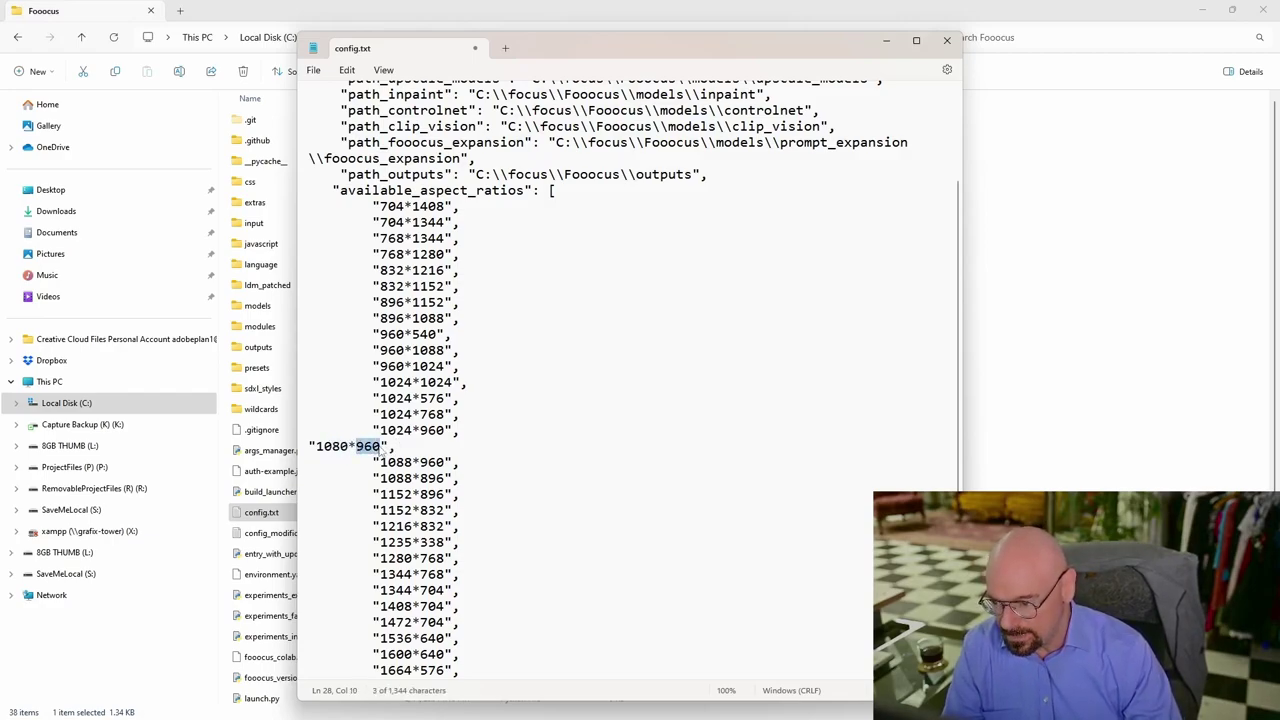
type("566")
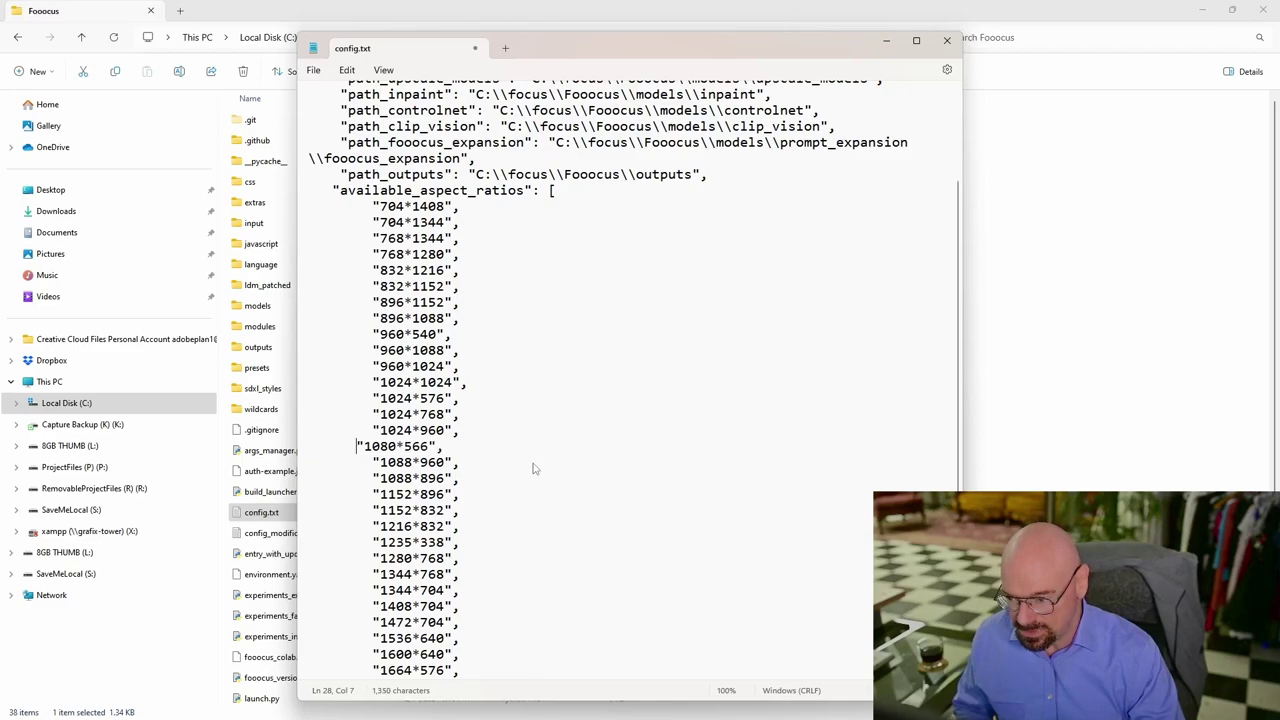
left_click(443, 446)
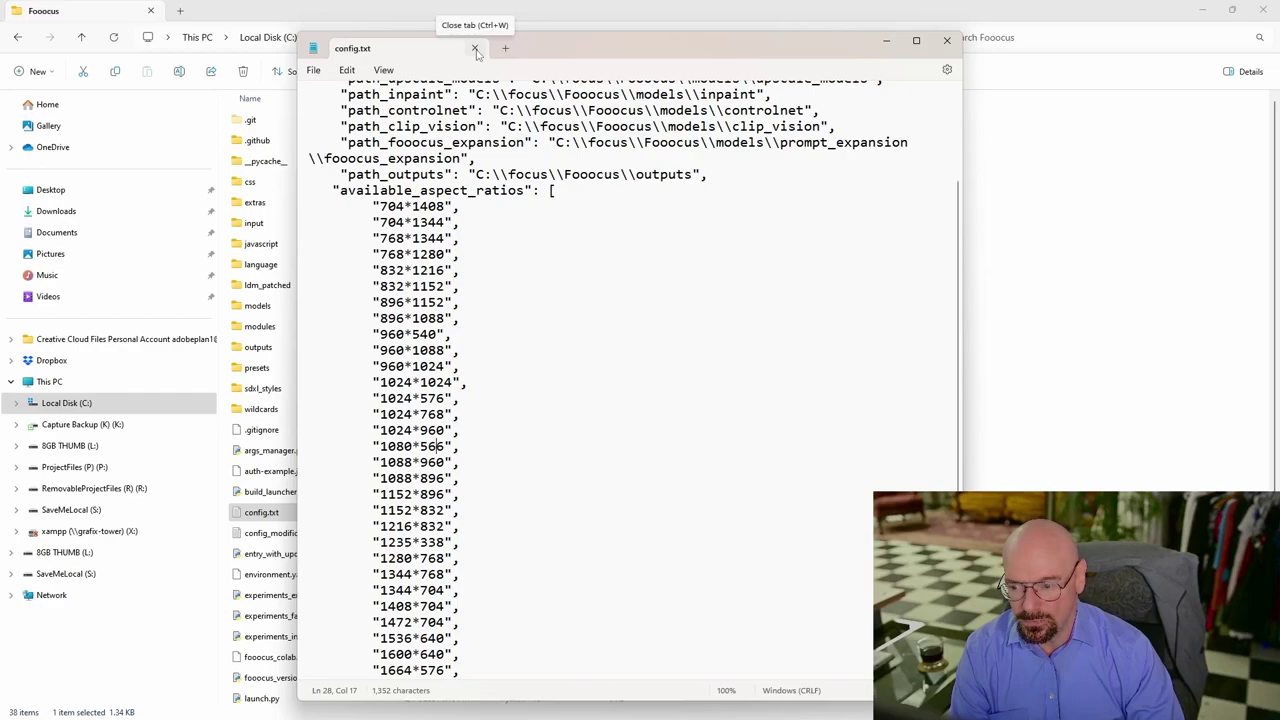
left_click(476, 49)
left_click(557, 404)
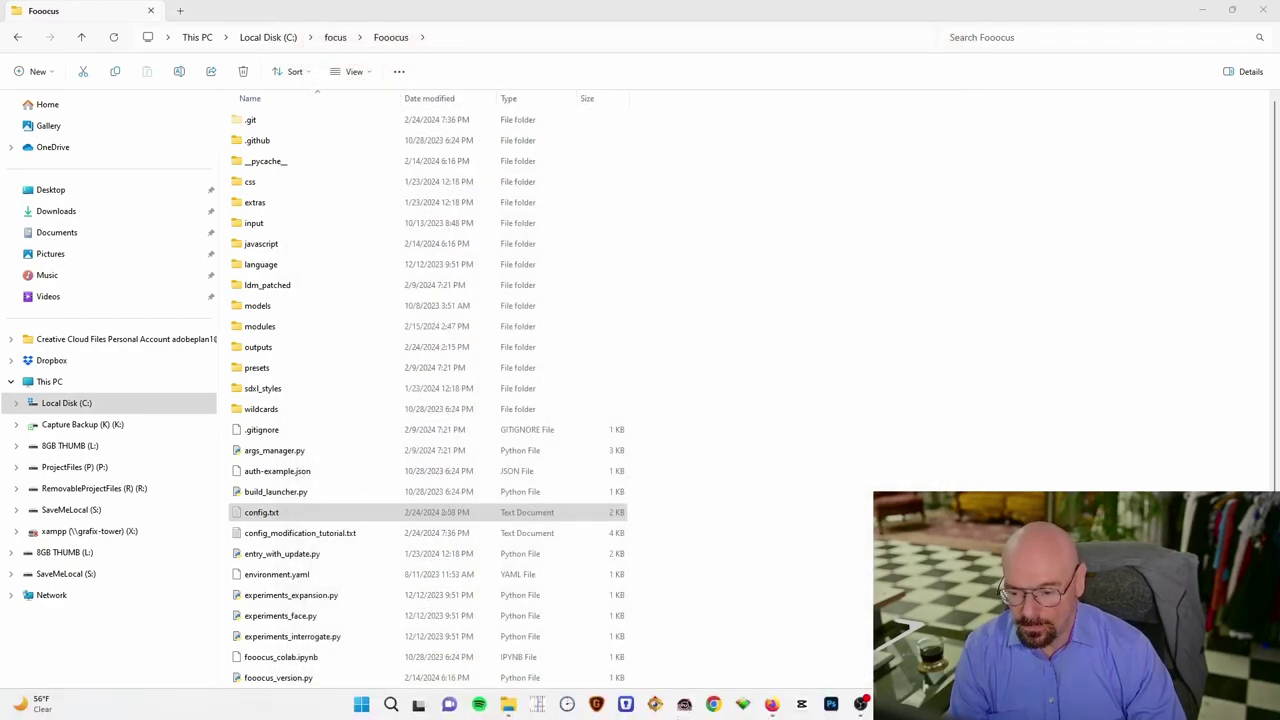
Return to Fooocus in the browser and copy the full warrior-princess prompt to the clipboard
left_click(778, 704)
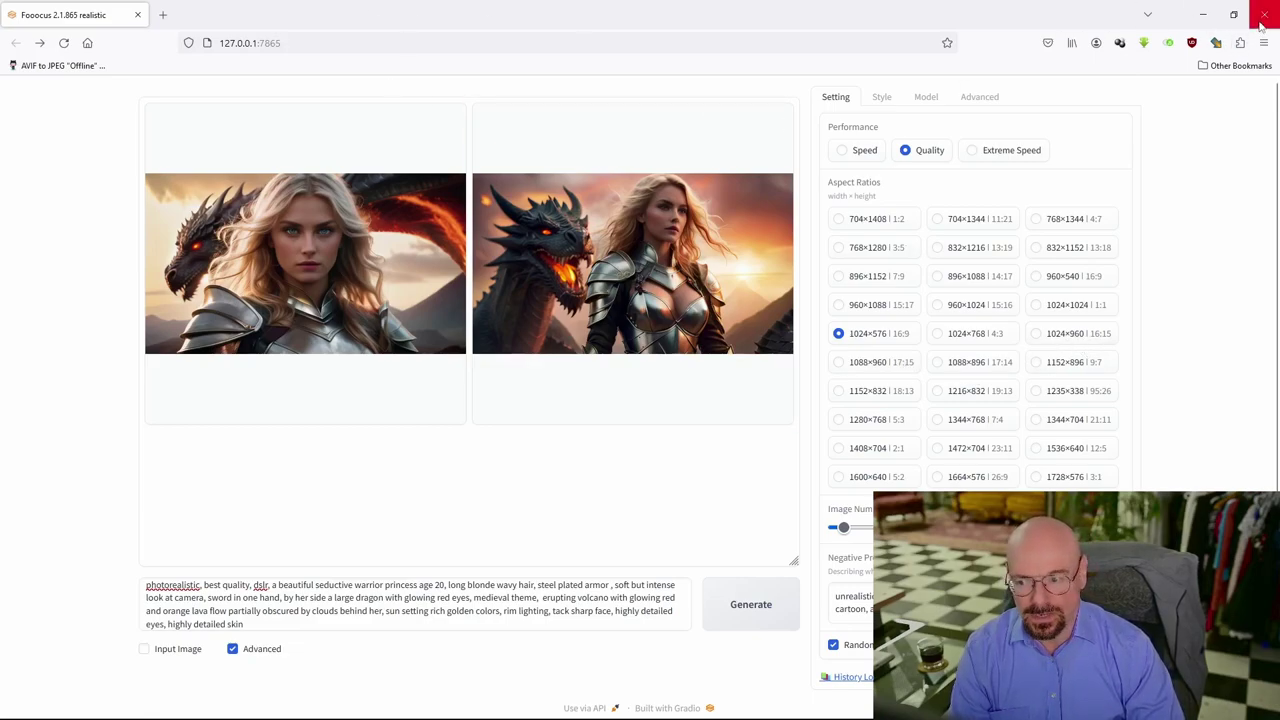
triple_click(265, 625)
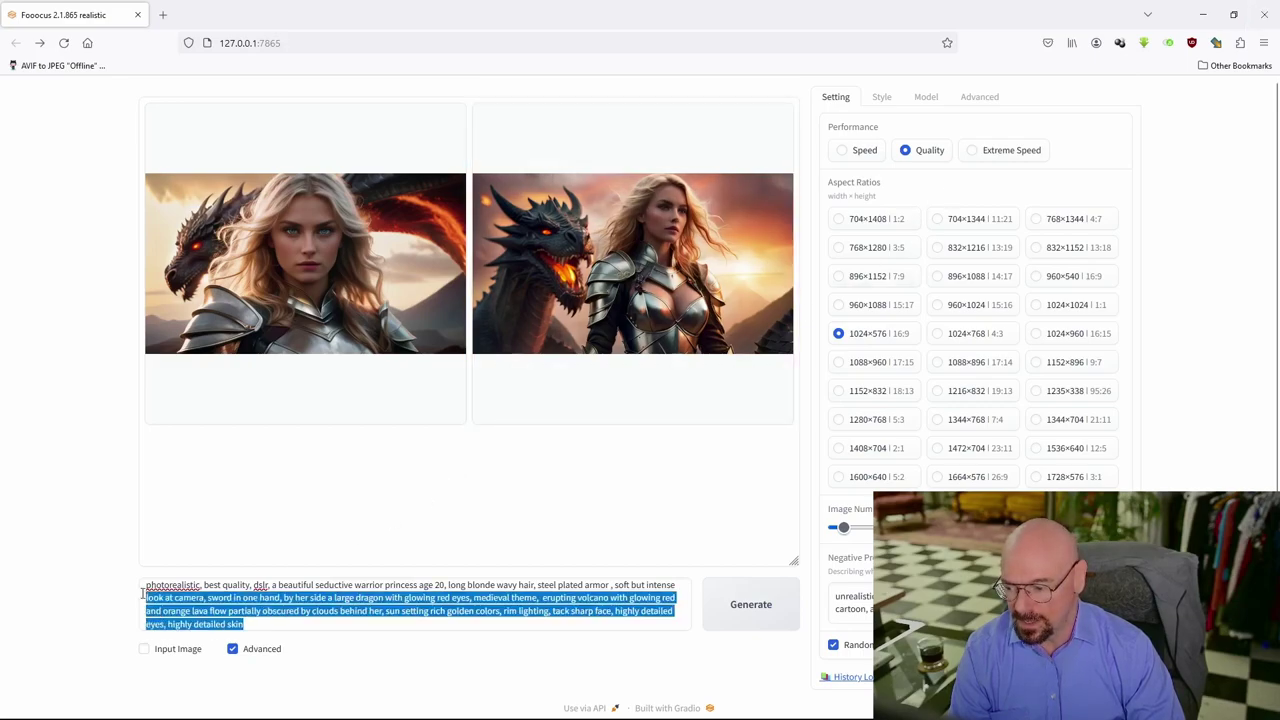
right_click(264, 596)
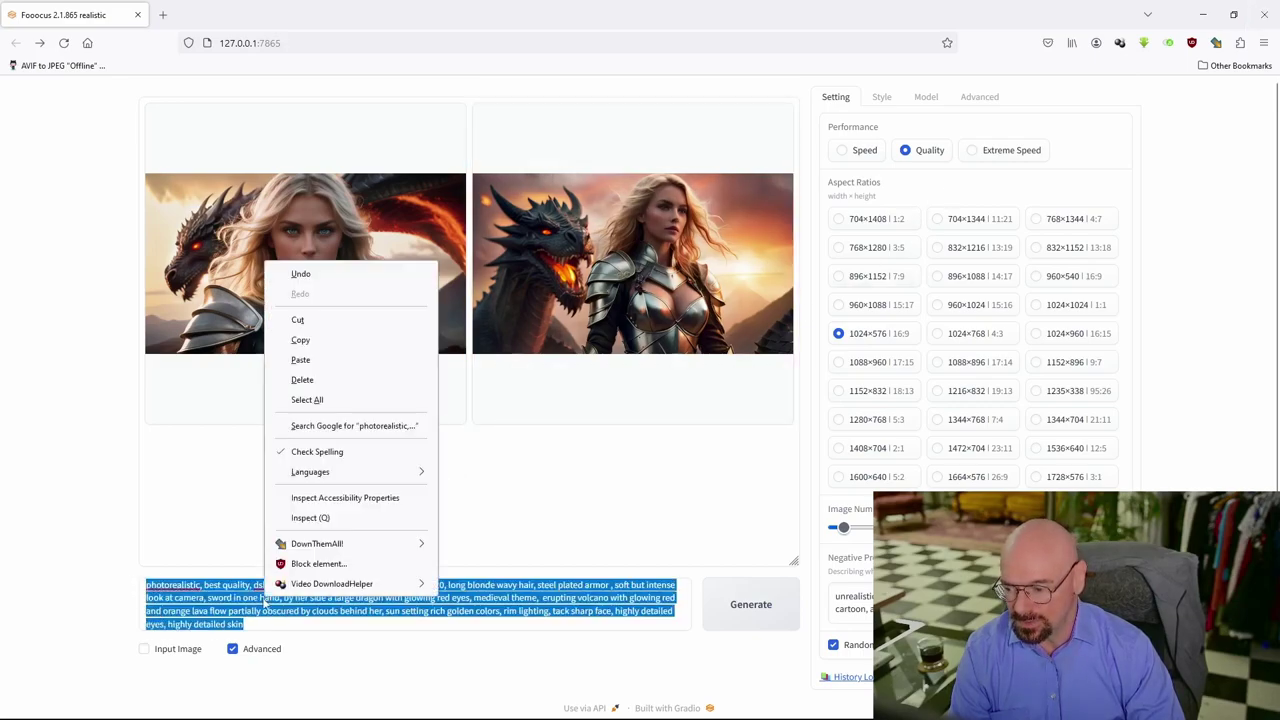
left_click(318, 350)
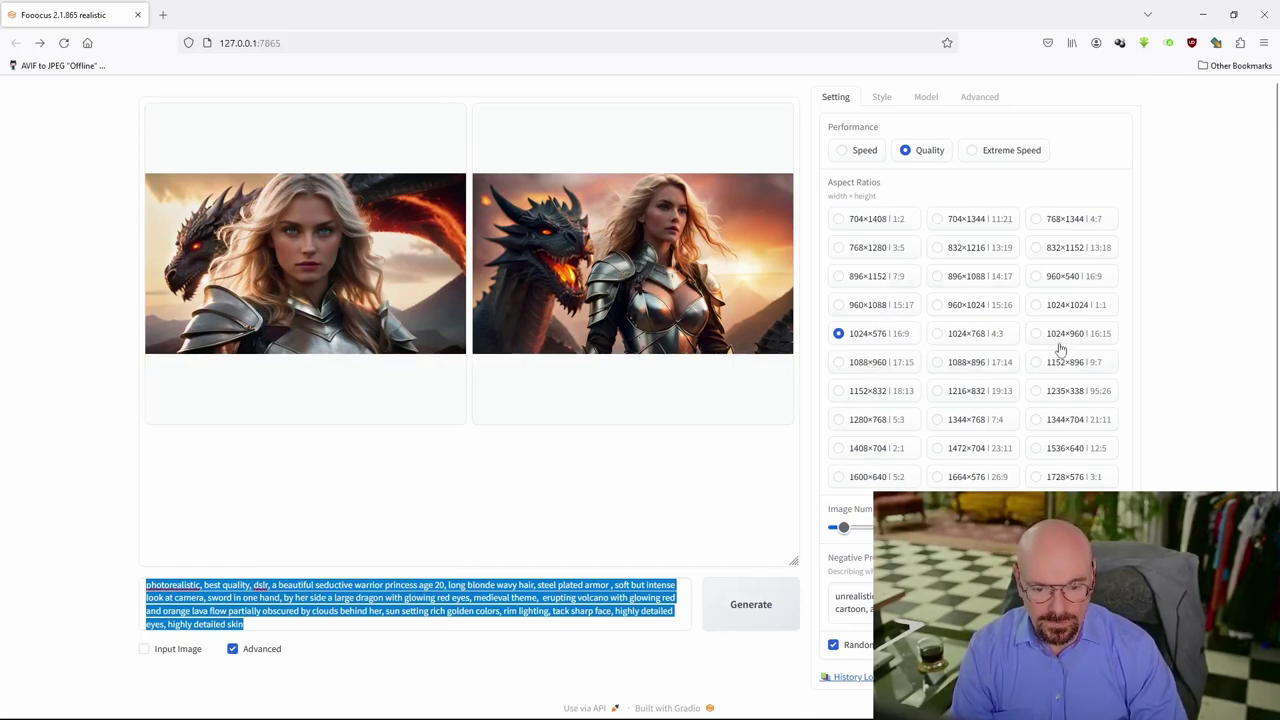
Close the browser running Fooocus and shut down its console window
left_click(1267, 24)
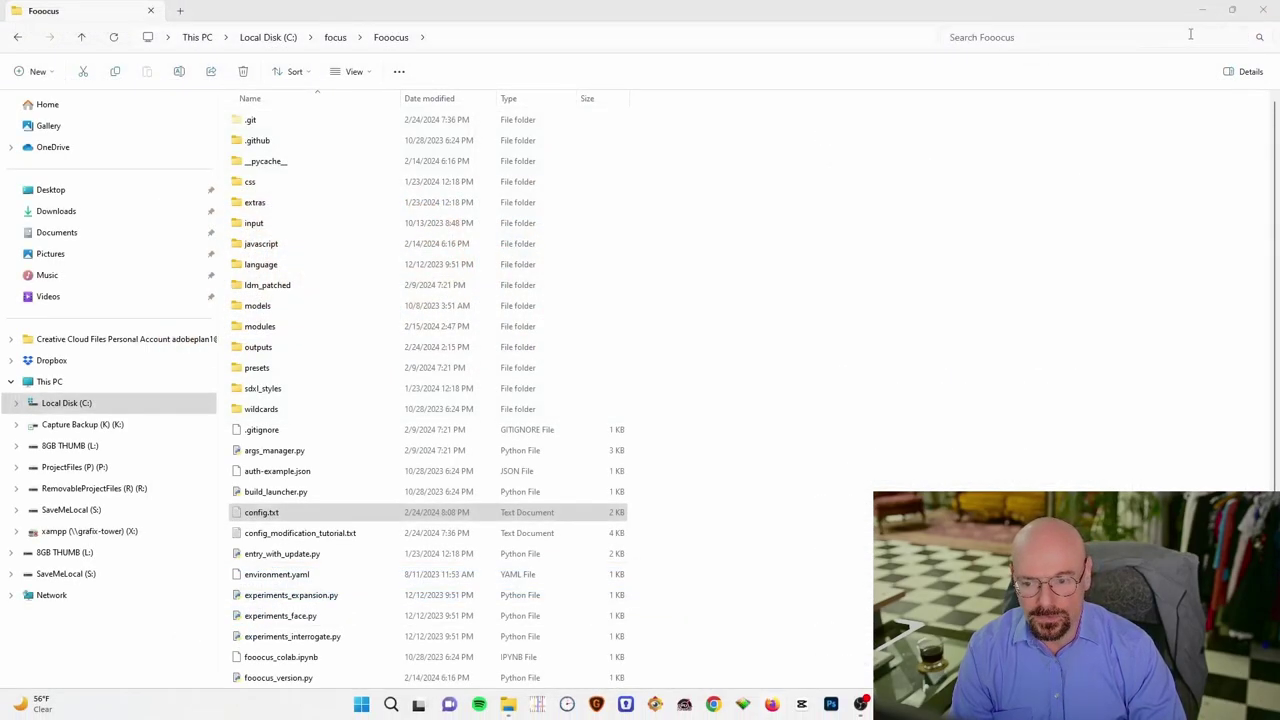
left_click(889, 704)
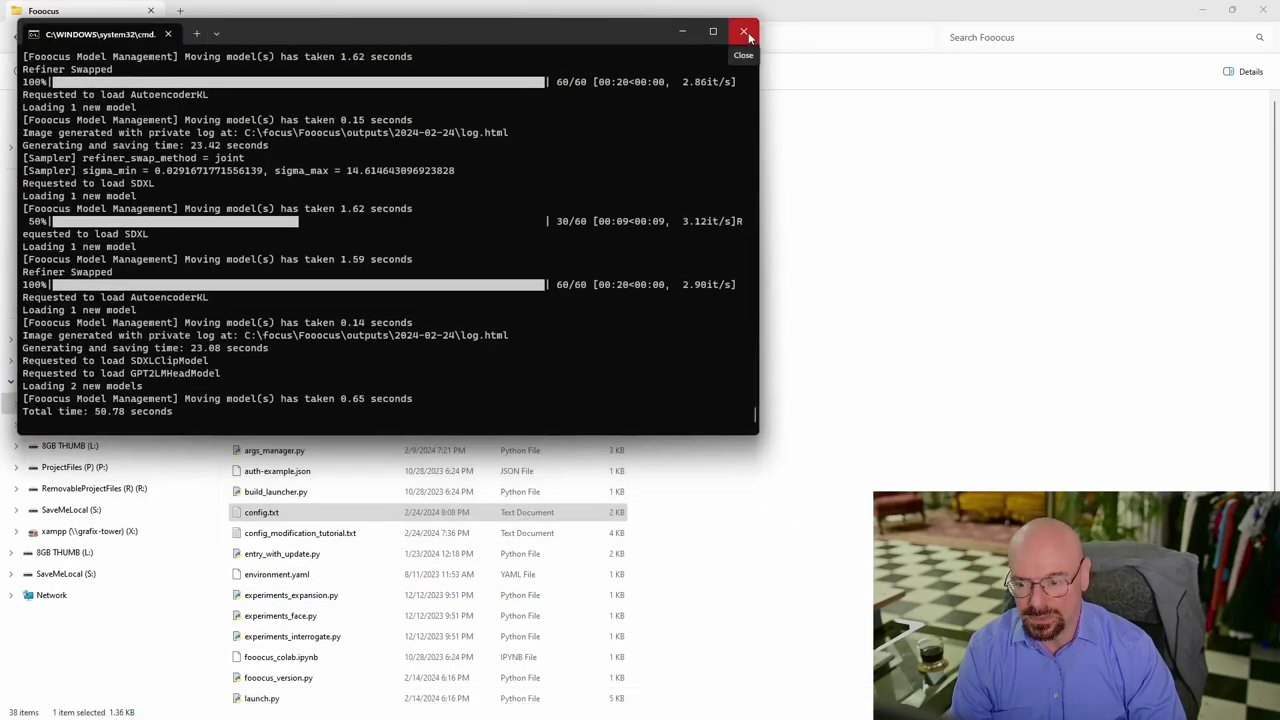
left_click(742, 33)
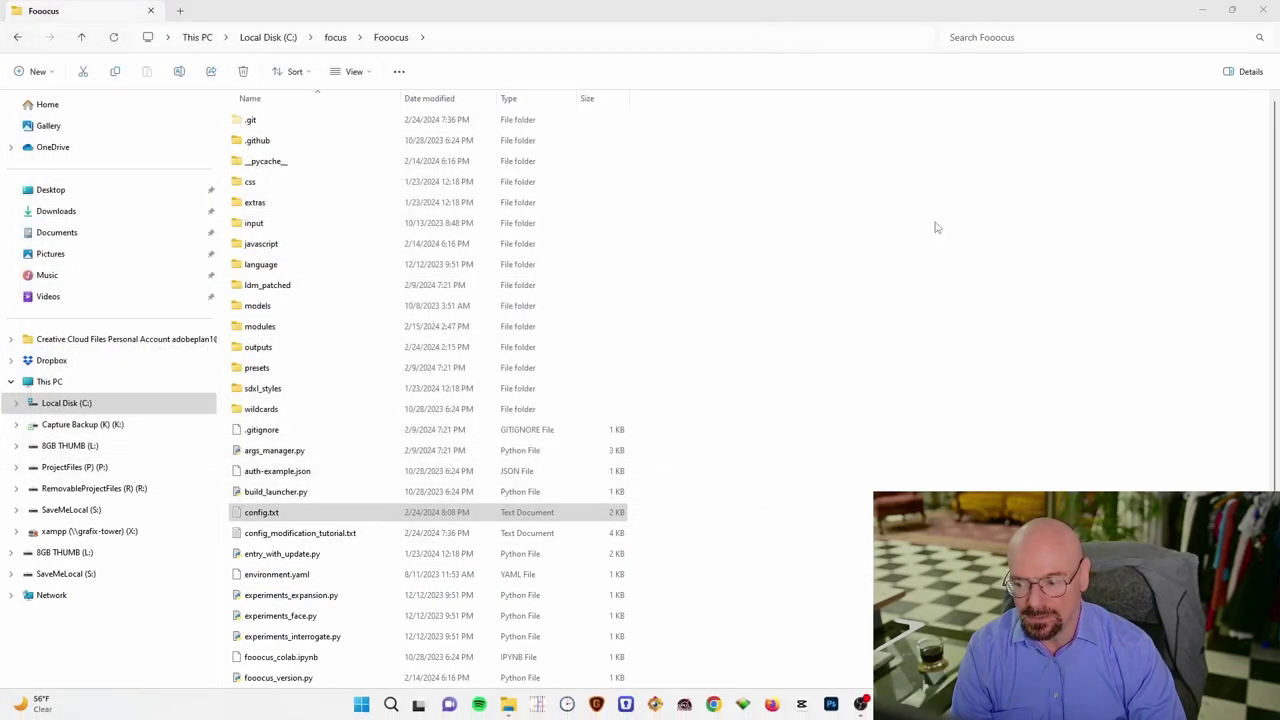
Relaunch Fooocus by running run_realistic.bat from the focus folder
left_click(335, 38)
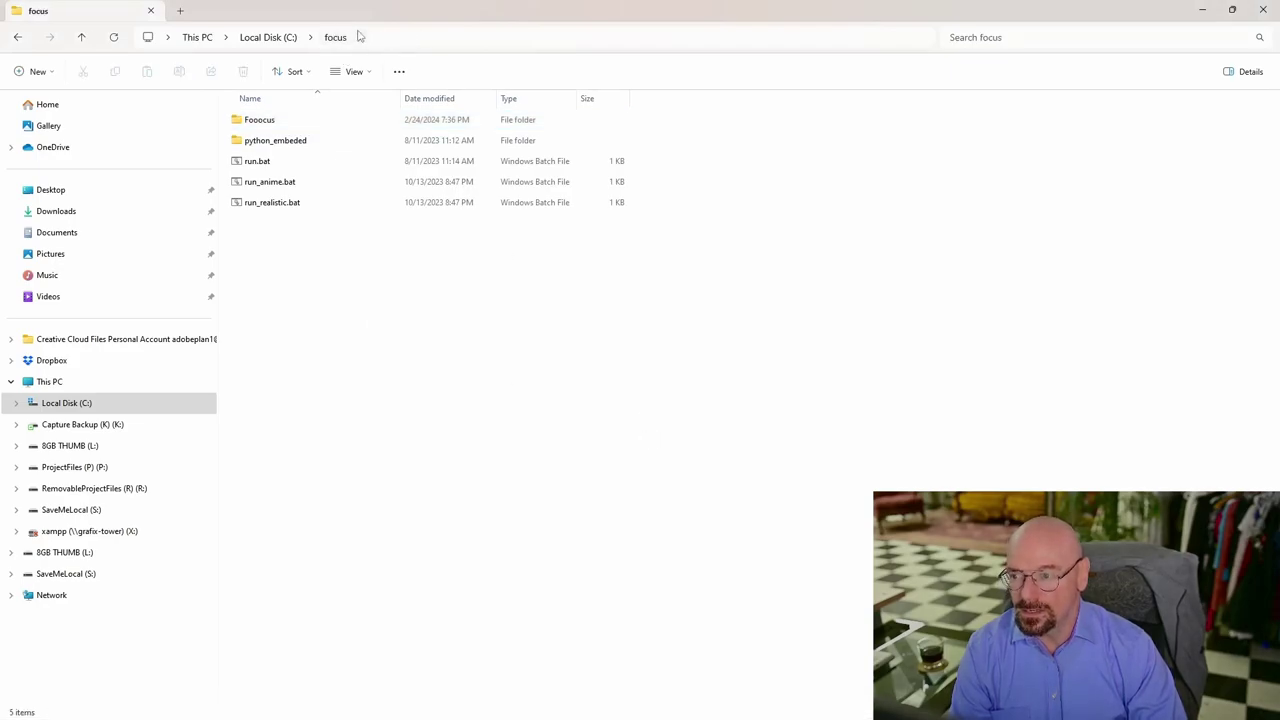
left_click(276, 206)
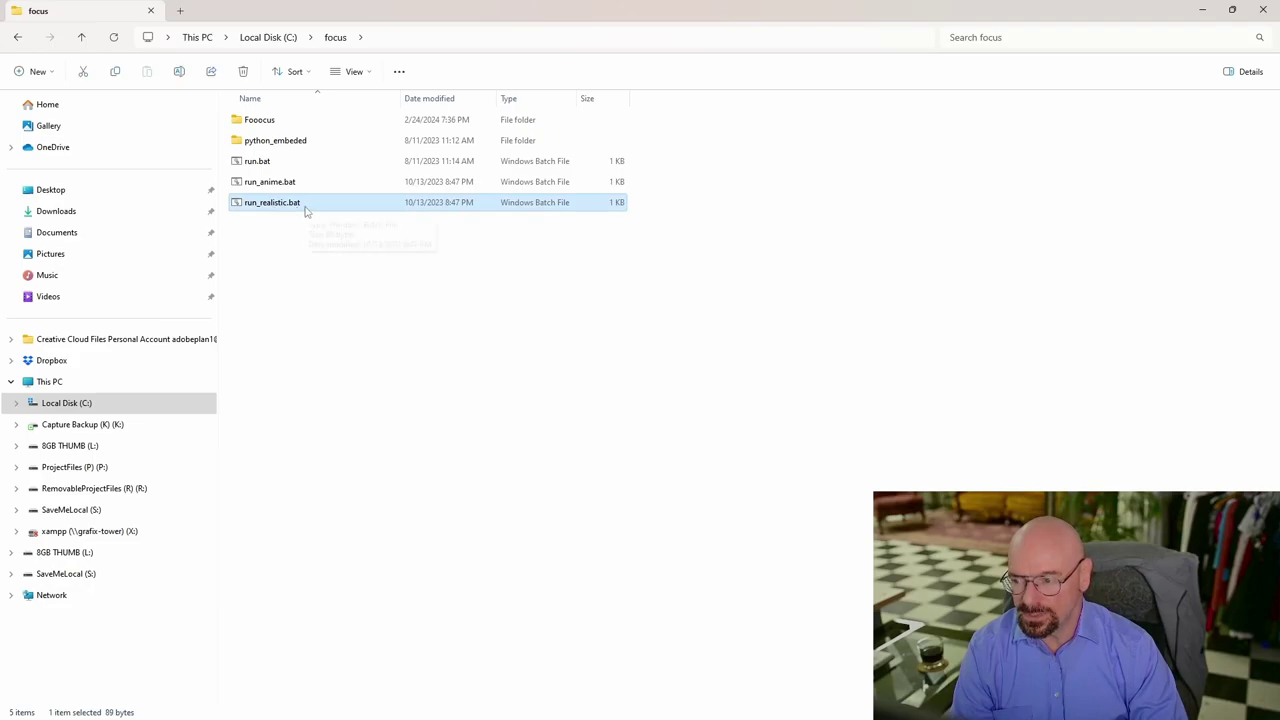
double_click(313, 206)
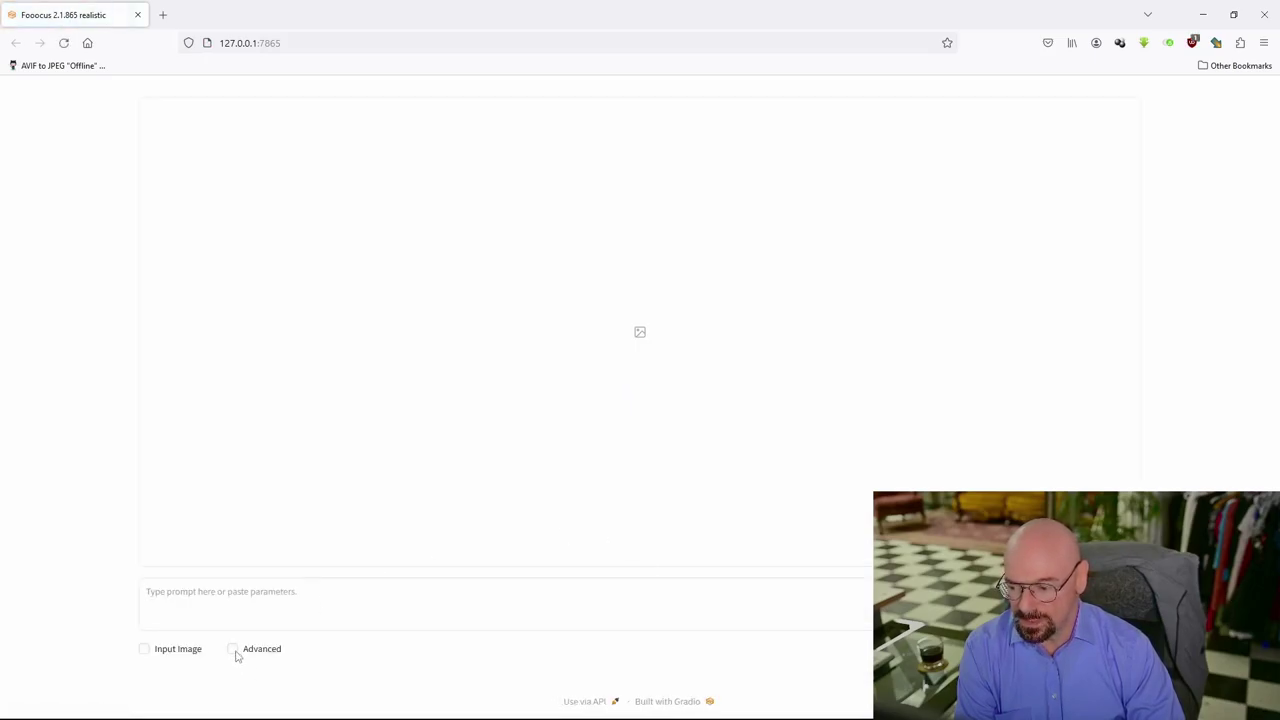
Enable Advanced settings, paste the warrior-princess prompt, and generate it at 1080×566
left_click(233, 650)
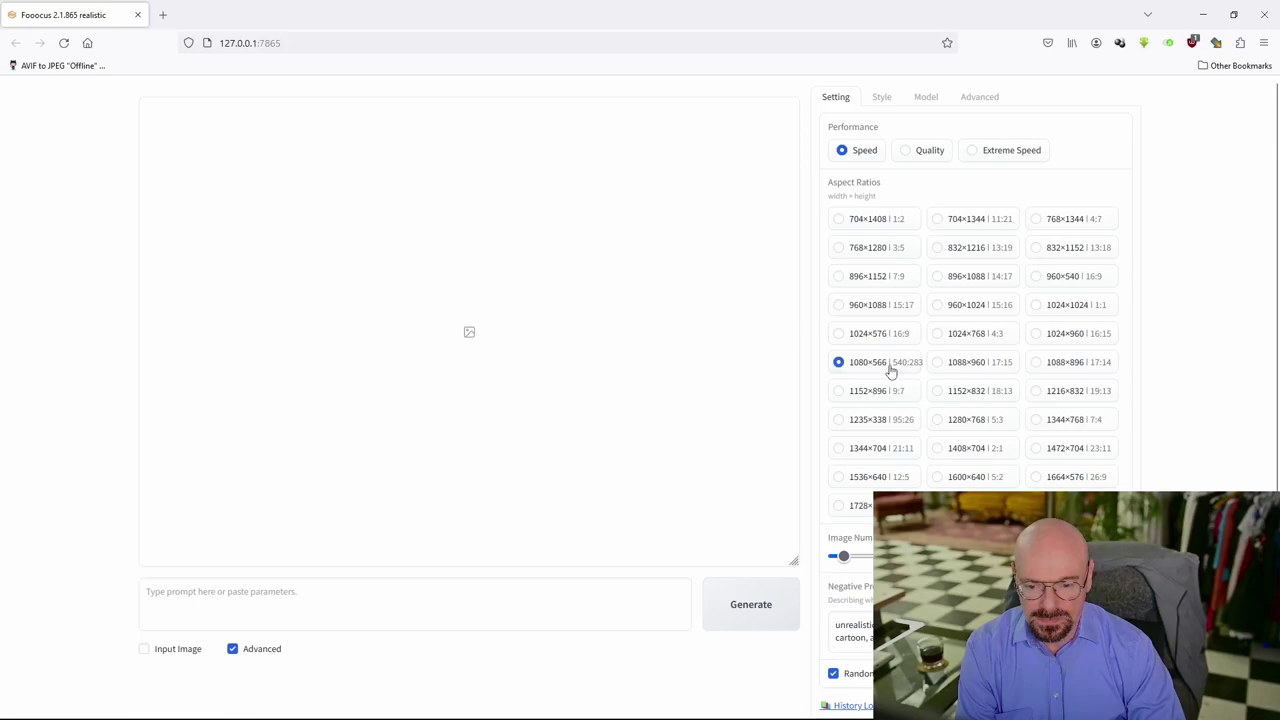
right_click(391, 591)
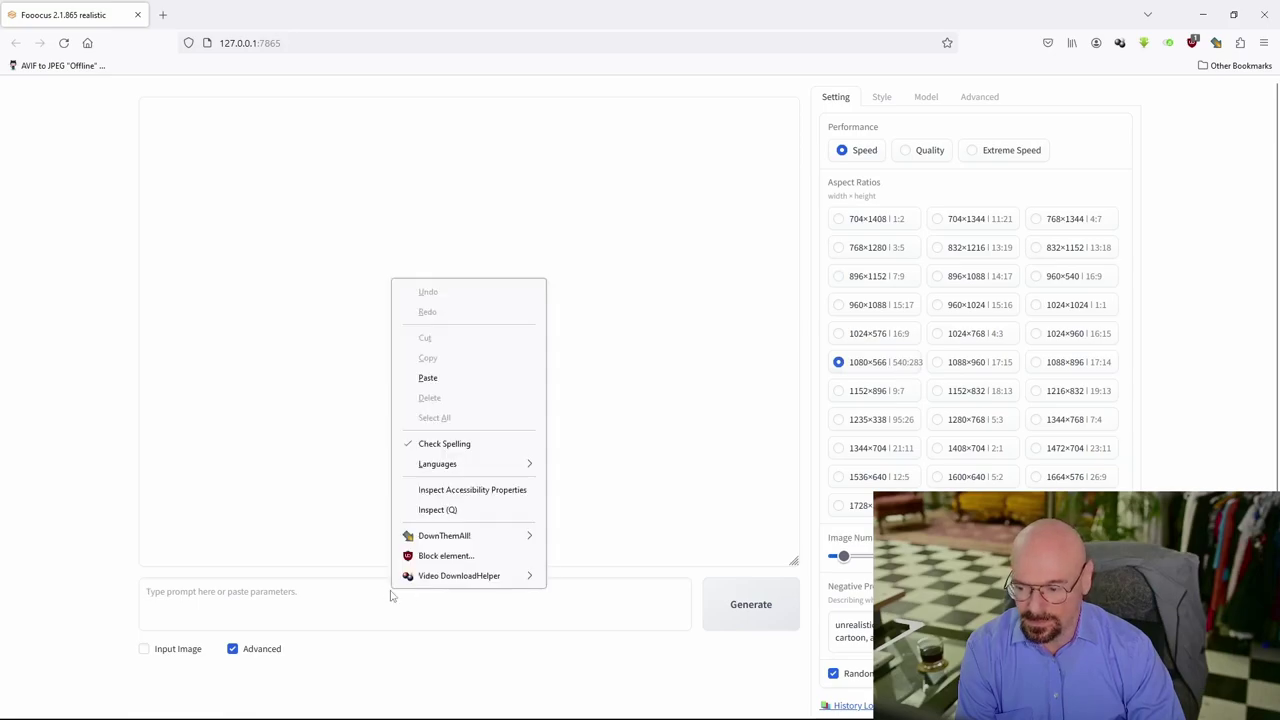
left_click(471, 377)
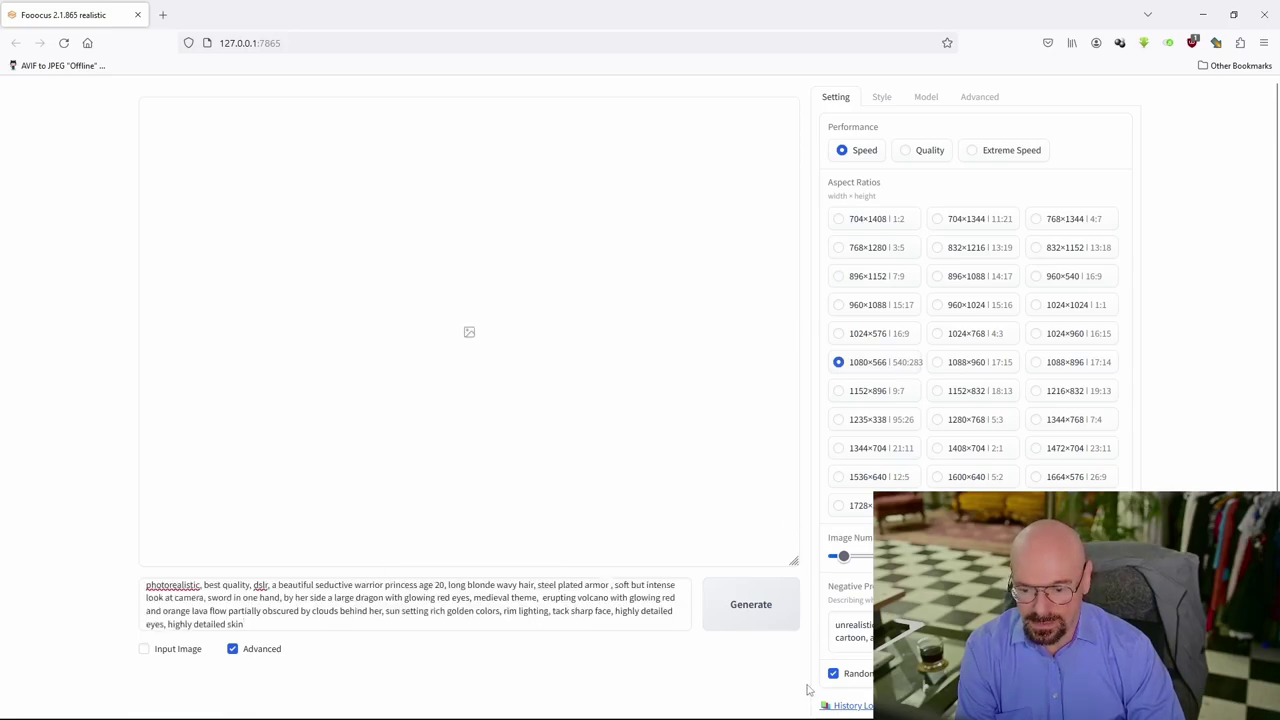
left_click(751, 613)
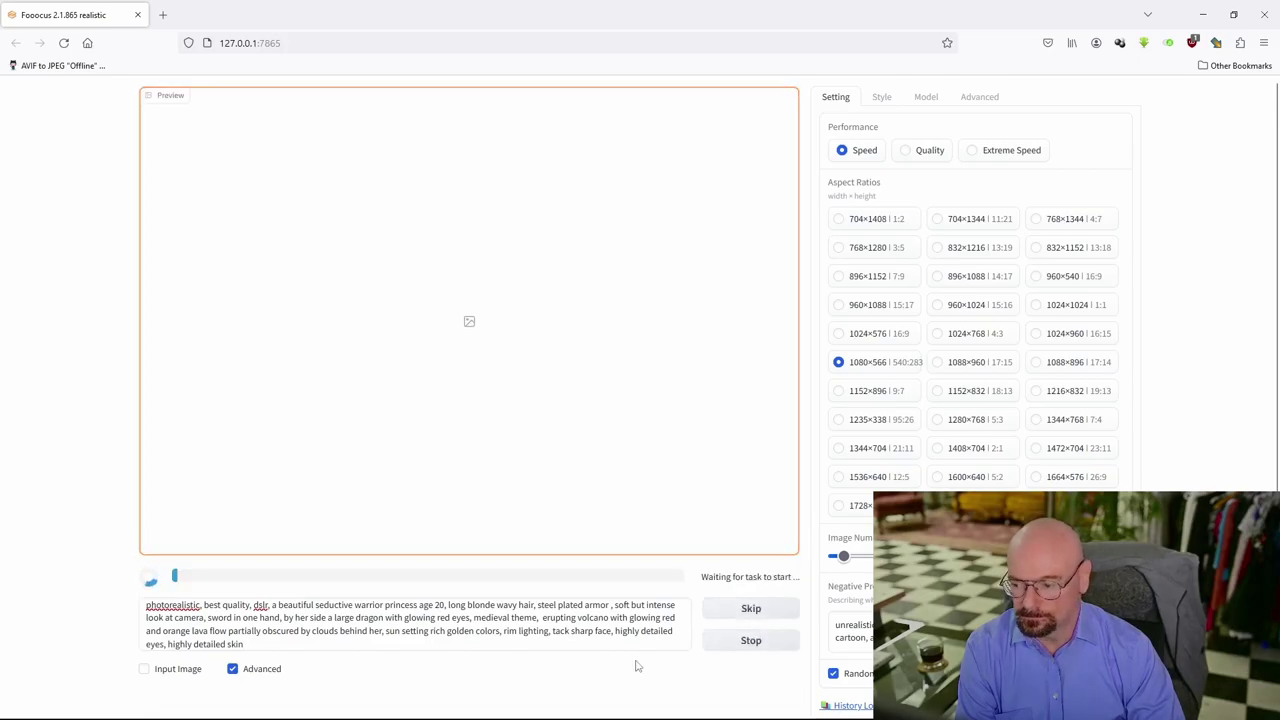